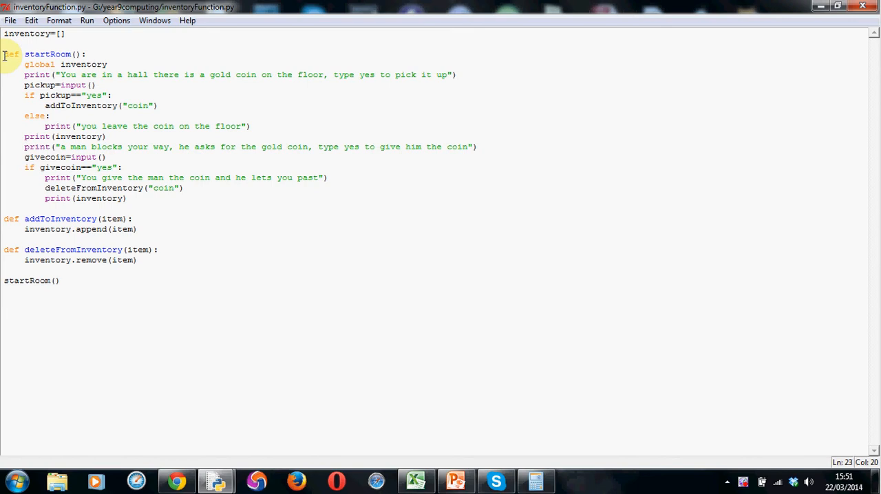
Review the startRoom block, the man-blocking print line and the givecoin input line by highlighting them
left_click_drag(5, 55, 141, 133)
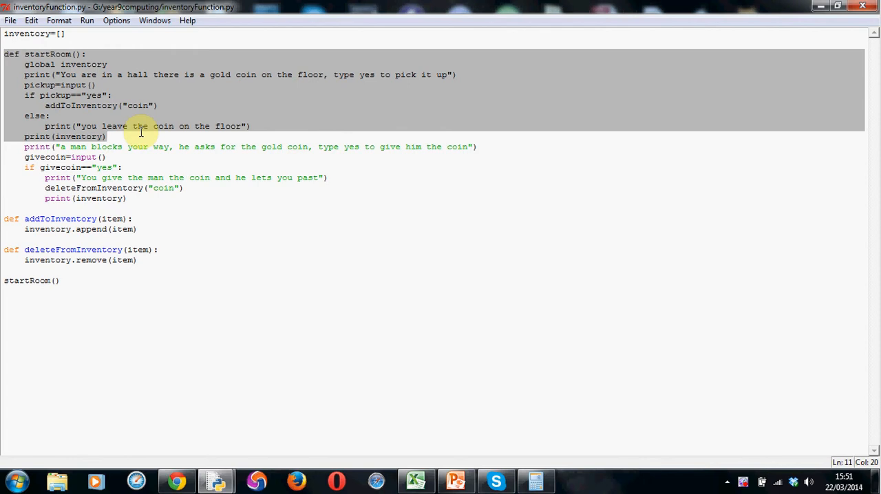
left_click(139, 132)
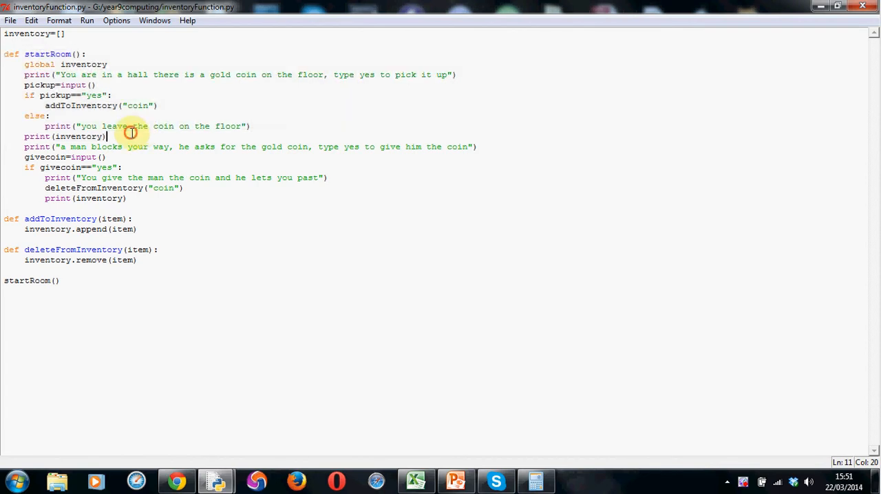
left_click_drag(25, 147, 479, 147)
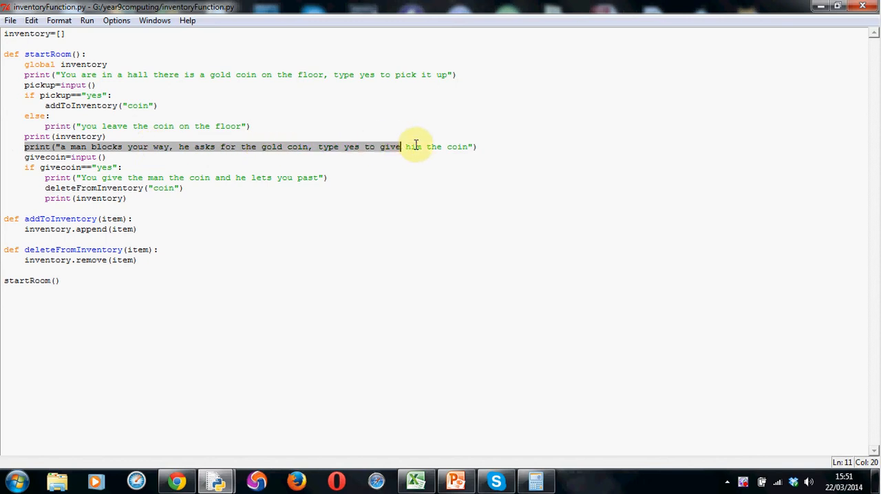
left_click(479, 147)
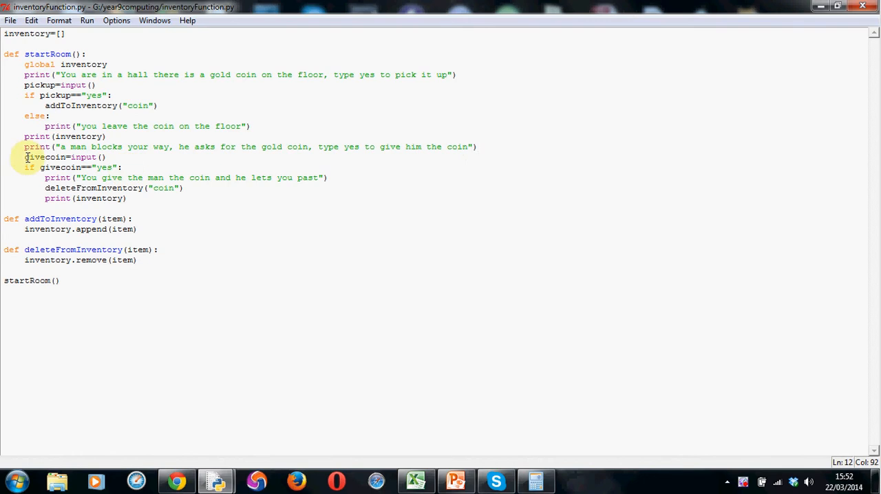
left_click_drag(25, 157, 67, 159)
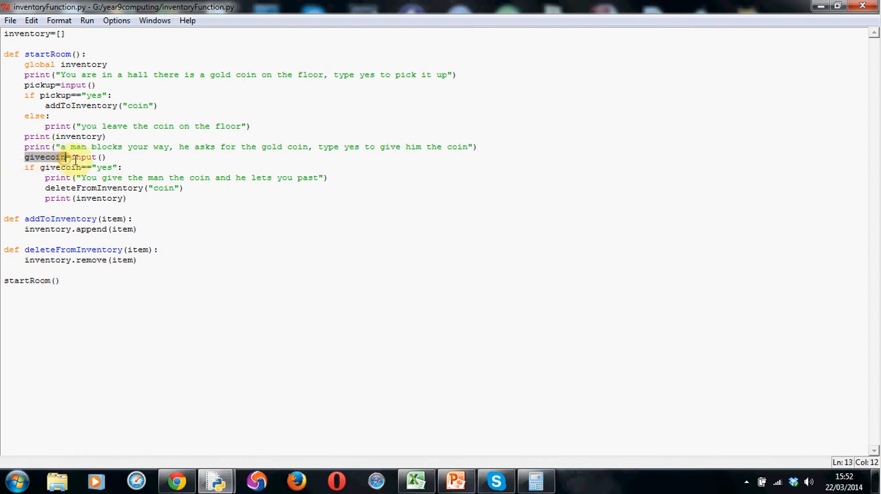
left_click(67, 158)
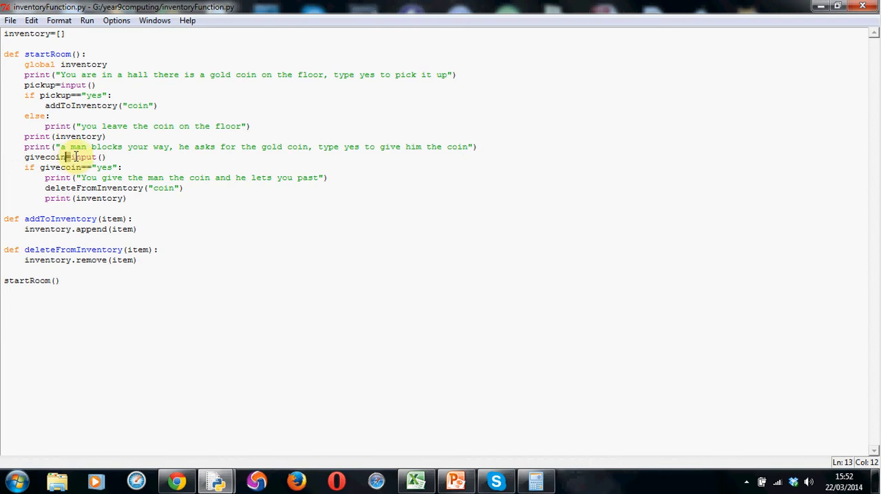
left_click_drag(71, 157, 107, 157)
left_click(107, 157)
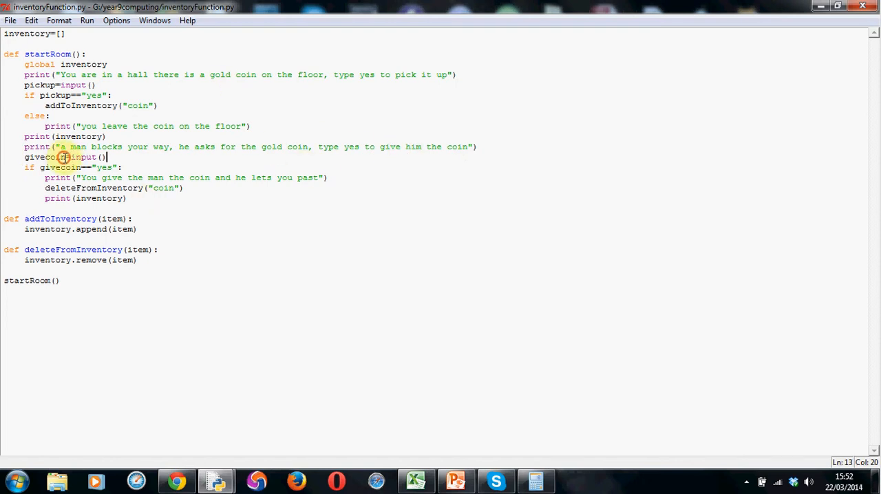
Walk through the if givecoin == "yes" condition, highlighting if, == and yes in turn
left_click_drag(66, 157, 24, 158)
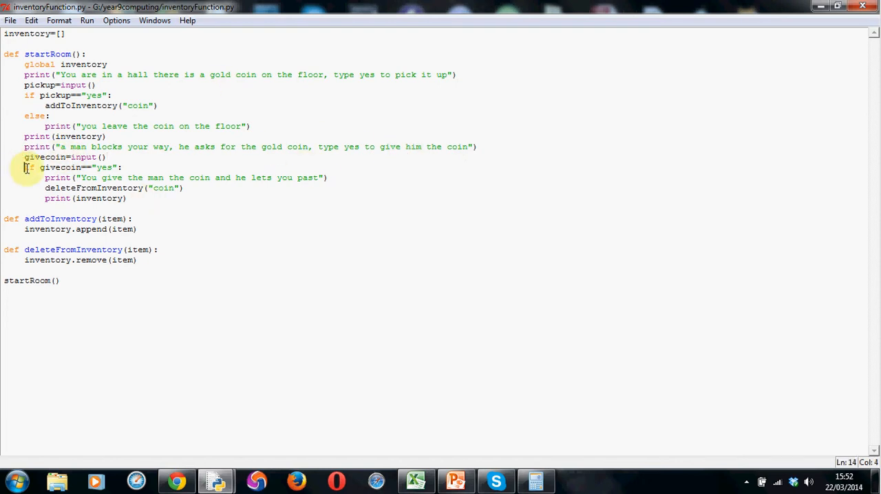
double_click(27, 167)
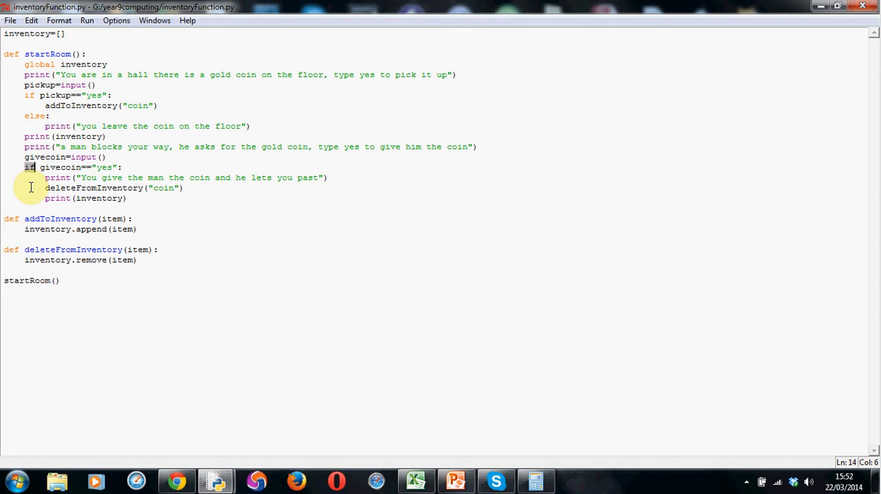
double_click(87, 167)
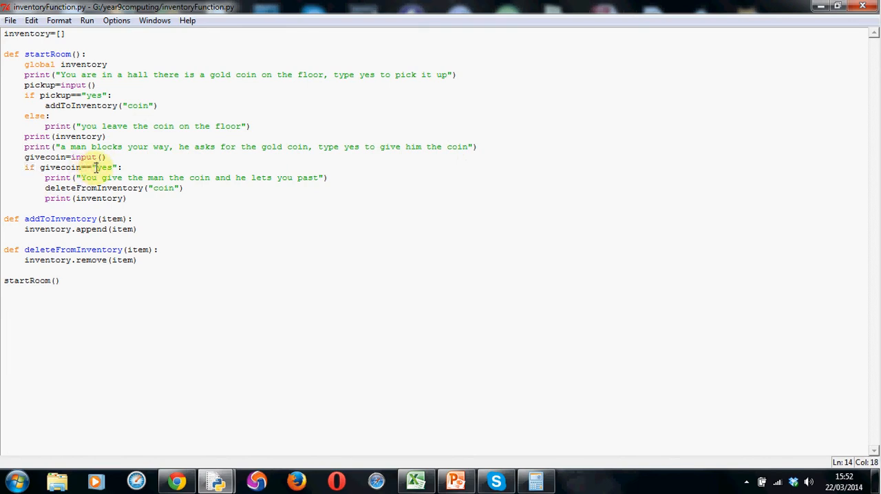
double_click(104, 168)
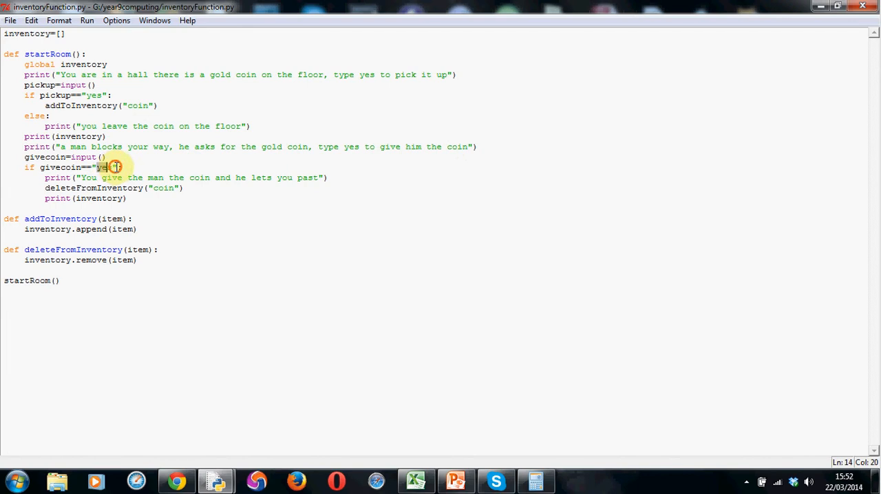
left_click(122, 167)
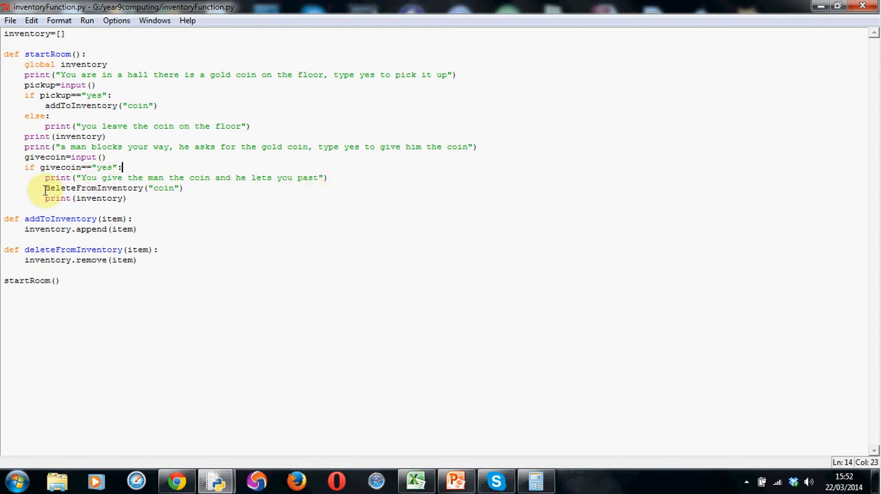
Point out the deleteFromInventory("coin") call and the print(inventory) line that follows it
left_click_drag(45, 188, 76, 188)
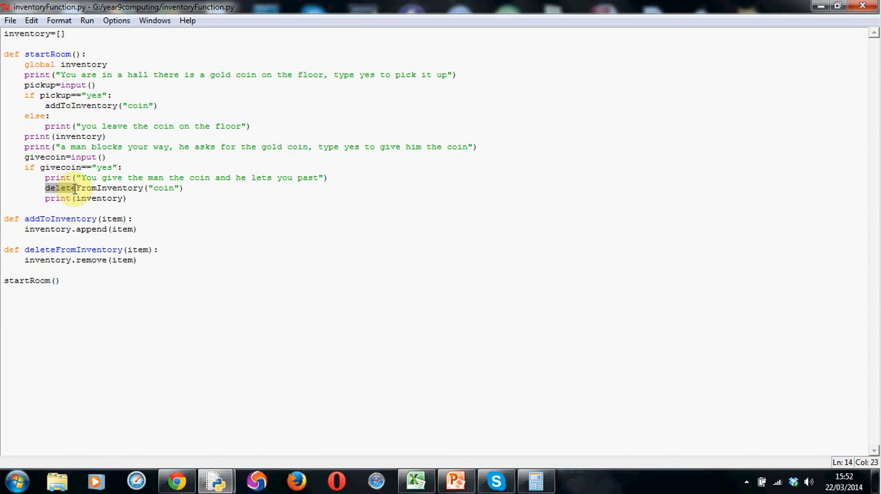
left_click_drag(76, 188, 143, 188)
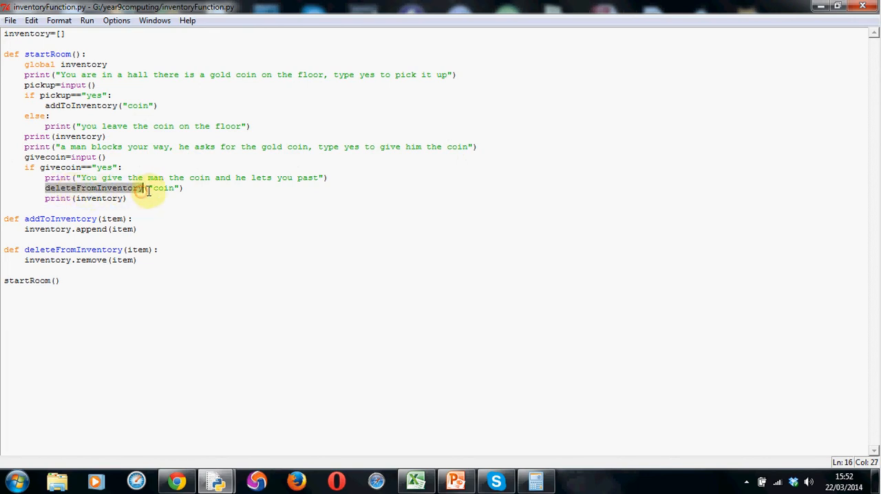
left_click(151, 188)
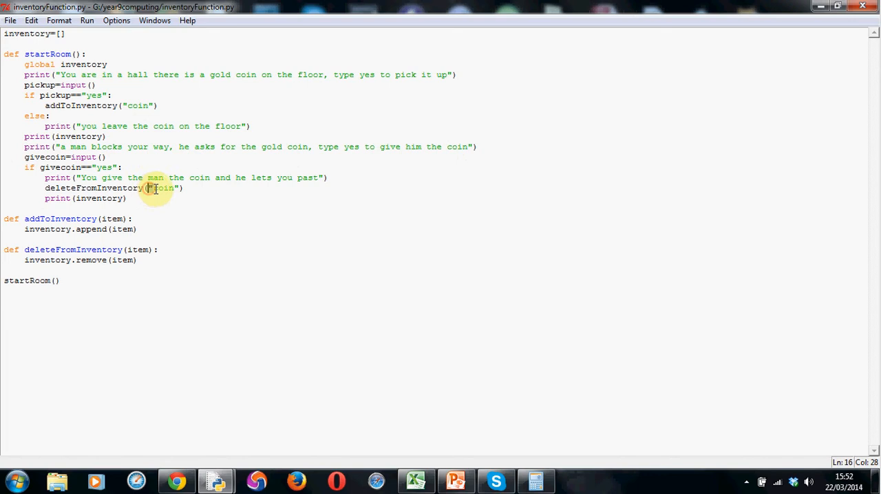
left_click_drag(153, 188, 175, 188)
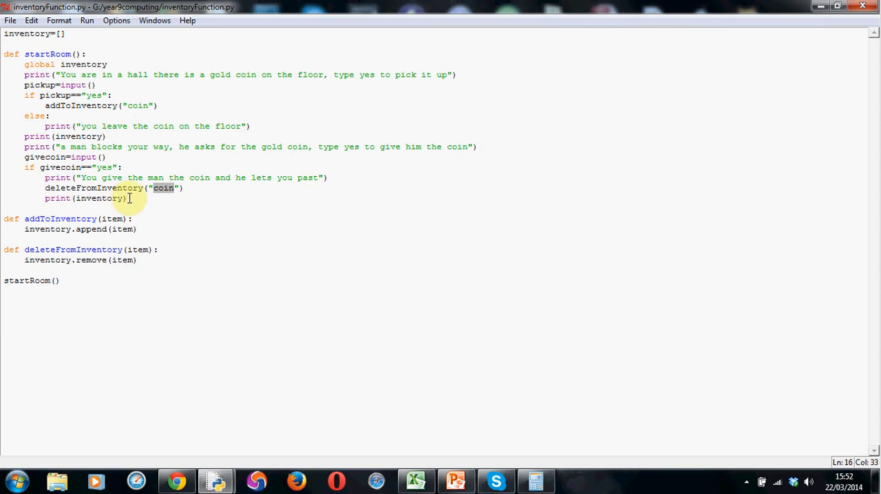
left_click_drag(129, 198, 45, 199)
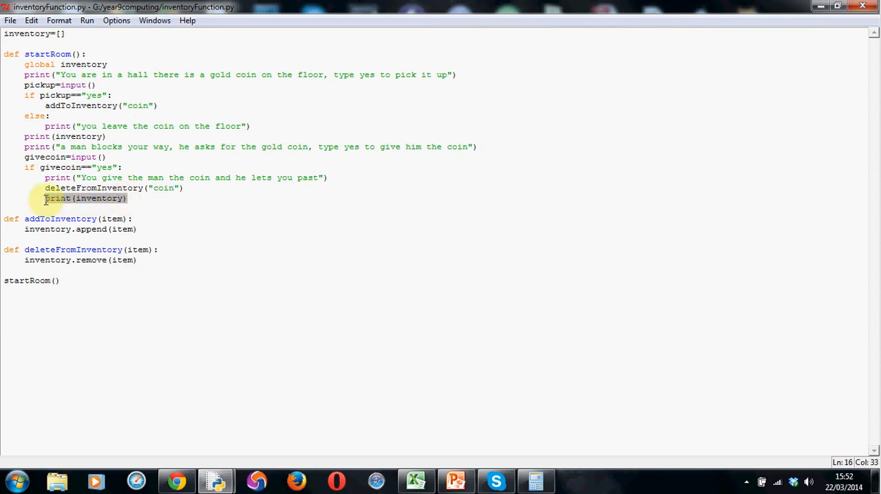
left_click(148, 199)
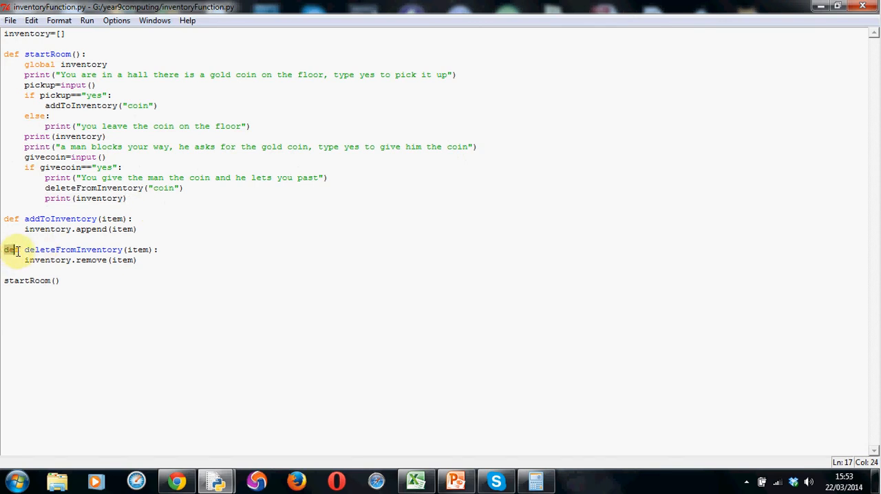
Highlight the def deleteFromInventory(item) signature, focusing on the item parameter
left_click_drag(4, 249, 18, 250)
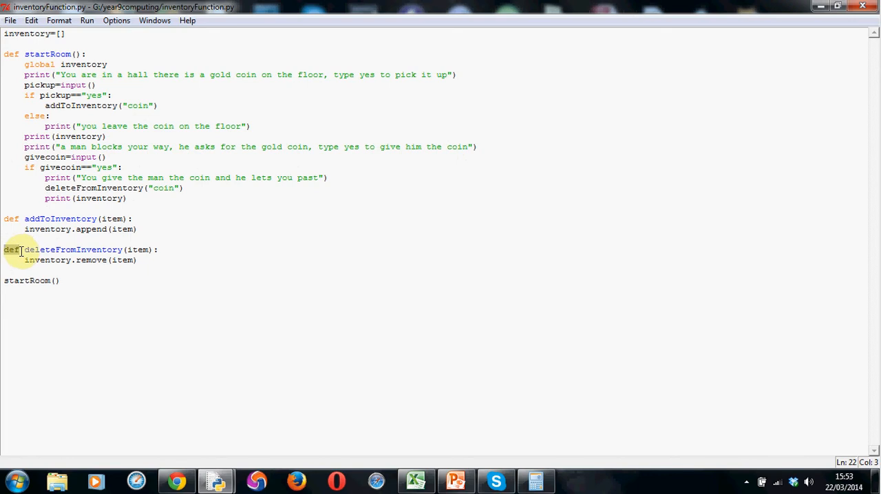
left_click(20, 250)
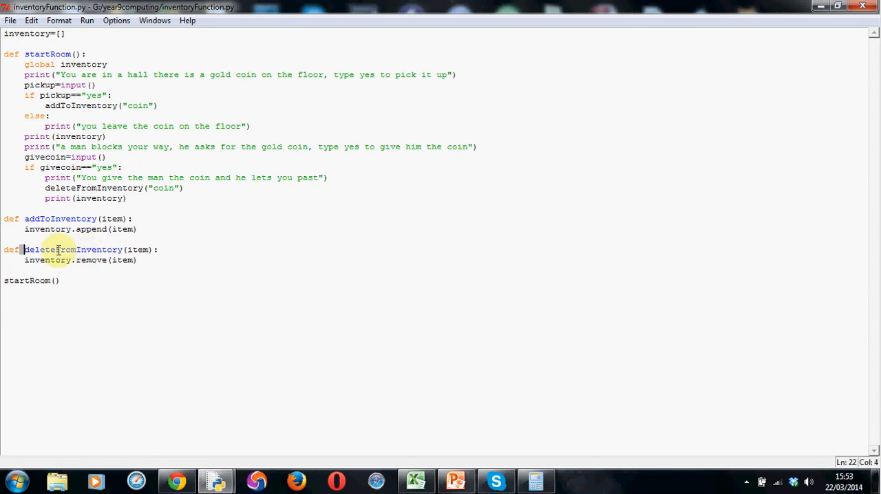
left_click(128, 250)
left_click_drag(127, 250, 149, 252)
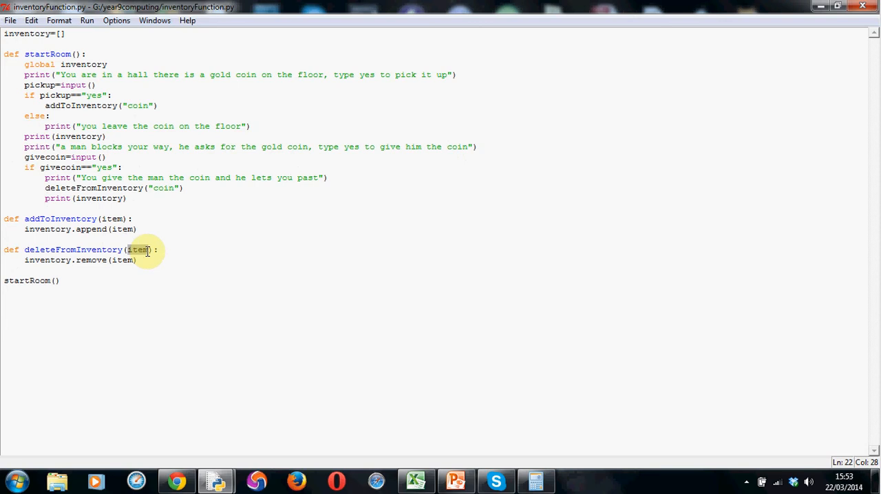
left_click(146, 249)
left_click_drag(146, 249, 128, 252)
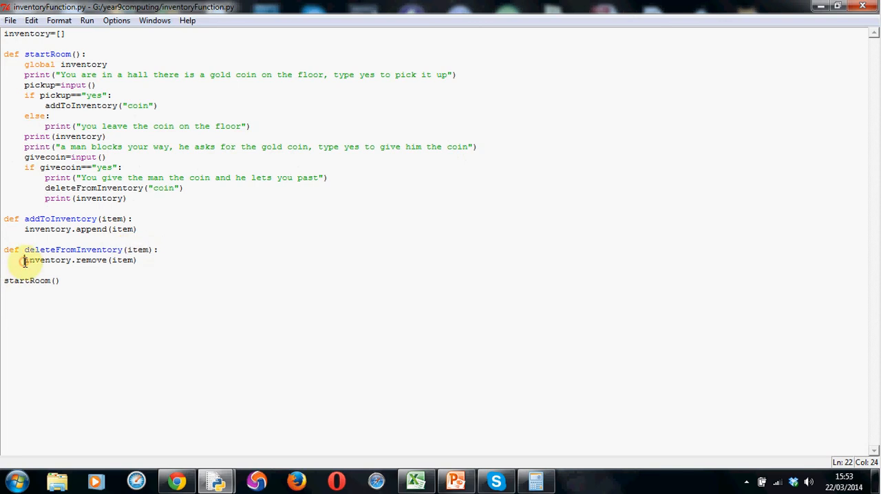
Highlight the inventory.remove(item) body line and end with the caret at its end
left_click_drag(25, 261, 146, 260)
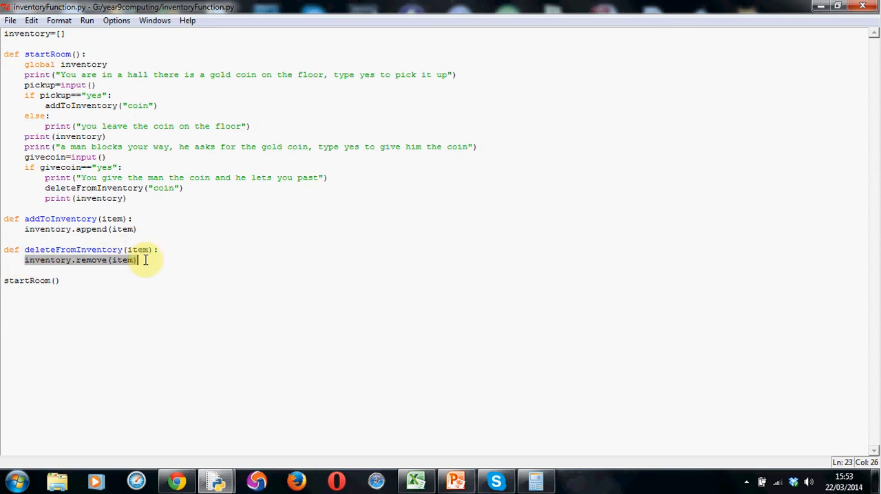
left_click_drag(25, 260, 107, 261)
left_click(73, 261)
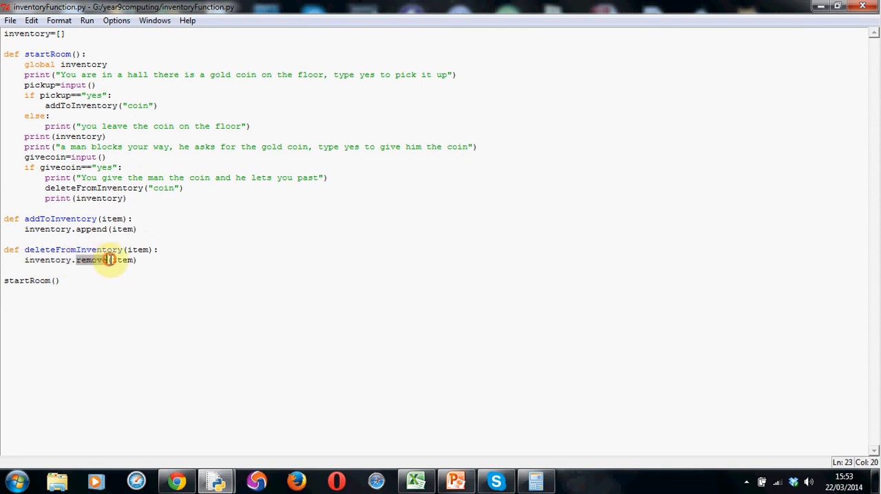
left_click(110, 260)
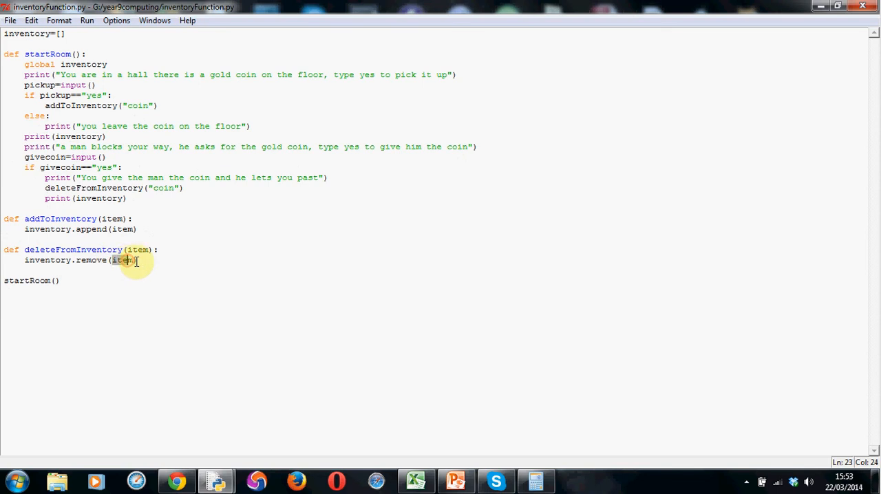
left_click(139, 262)
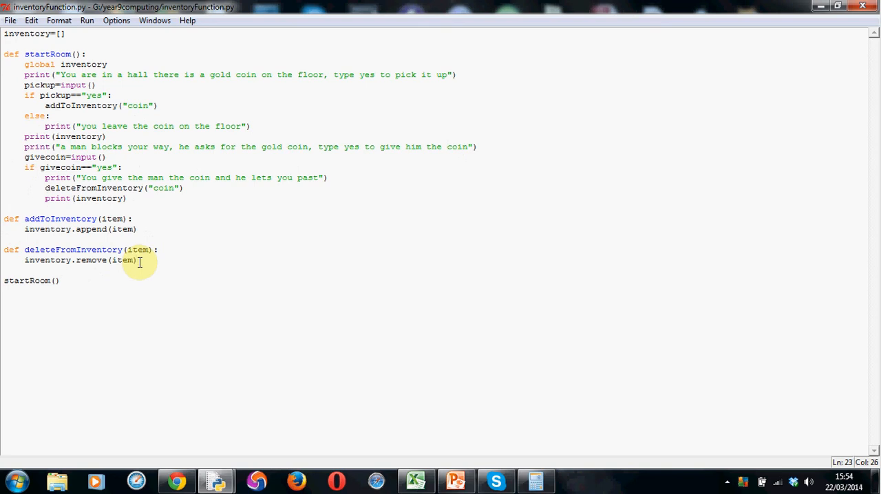
Run the module, answer yes to pick up the coin and highlight the printed ['coin'] inventory
left_click(88, 21)
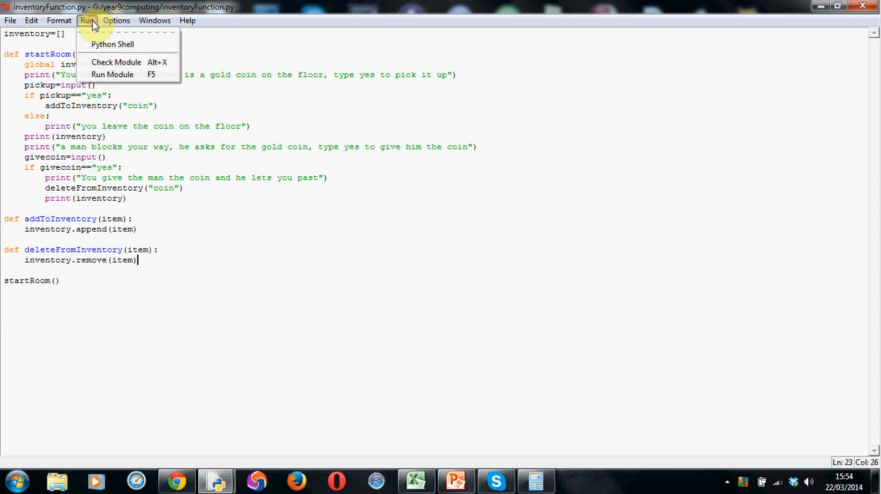
left_click(112, 74)
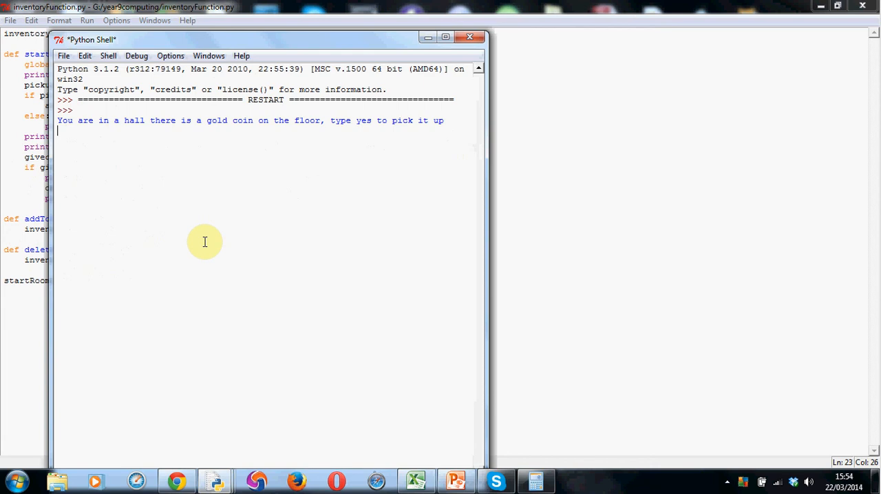
type("yes")
key("Return")
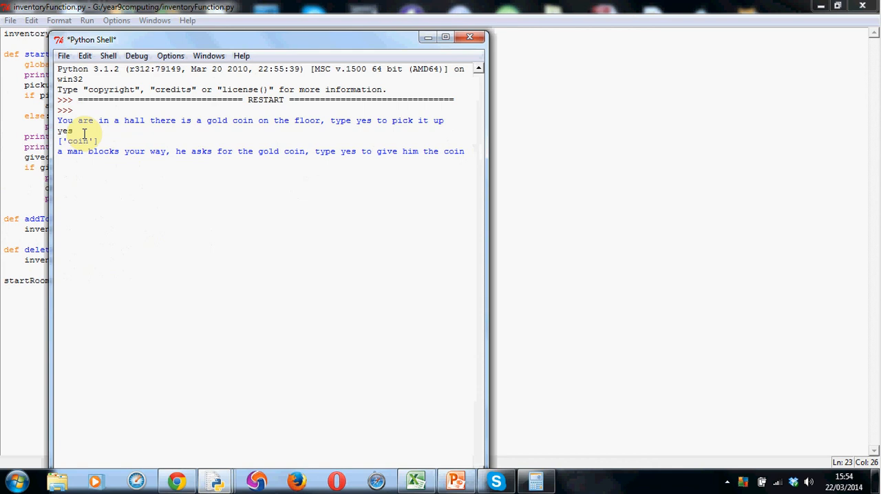
left_click_drag(96, 141, 67, 142)
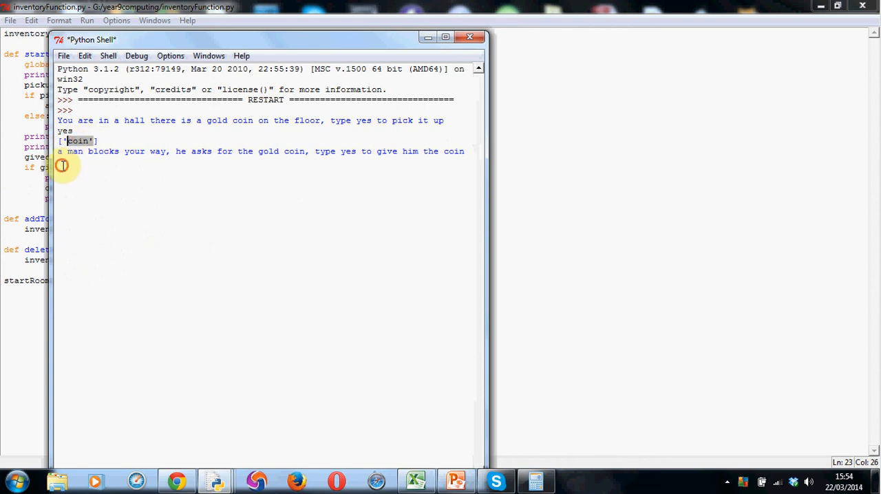
left_click(62, 165)
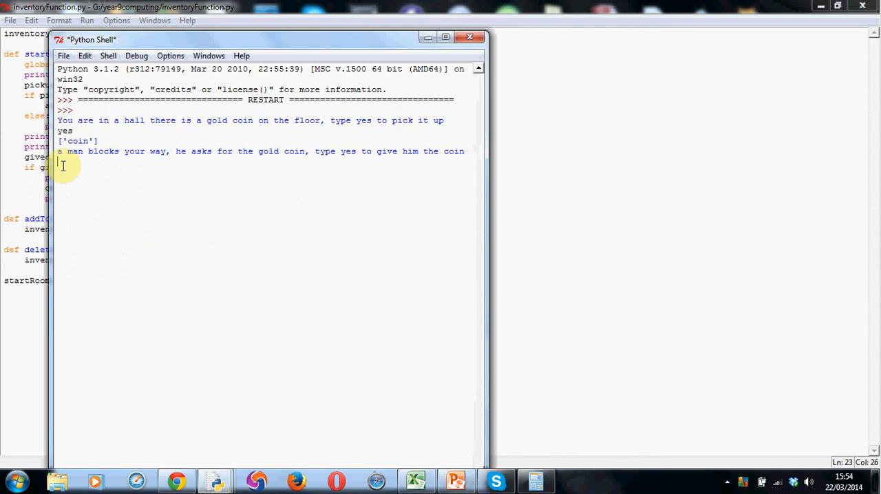
type("yes")
Answer yes to give the coin away, then highlight the ['coin'] and empty [] outputs
key("Return")
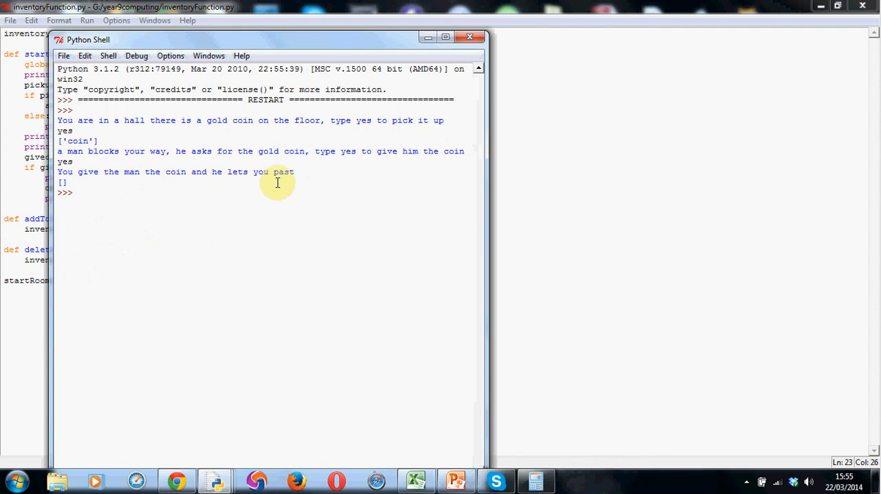
left_click(69, 184)
left_click_drag(69, 184, 69, 173)
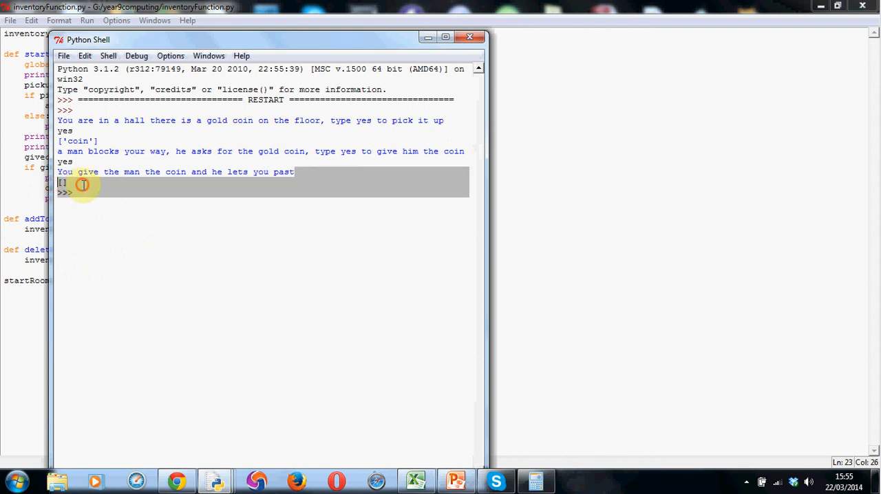
left_click(58, 183)
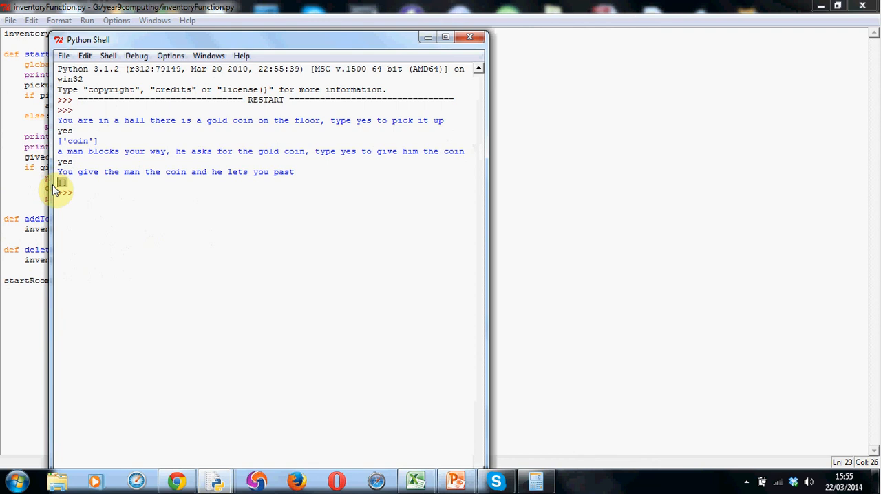
left_click_drag(89, 141, 67, 141)
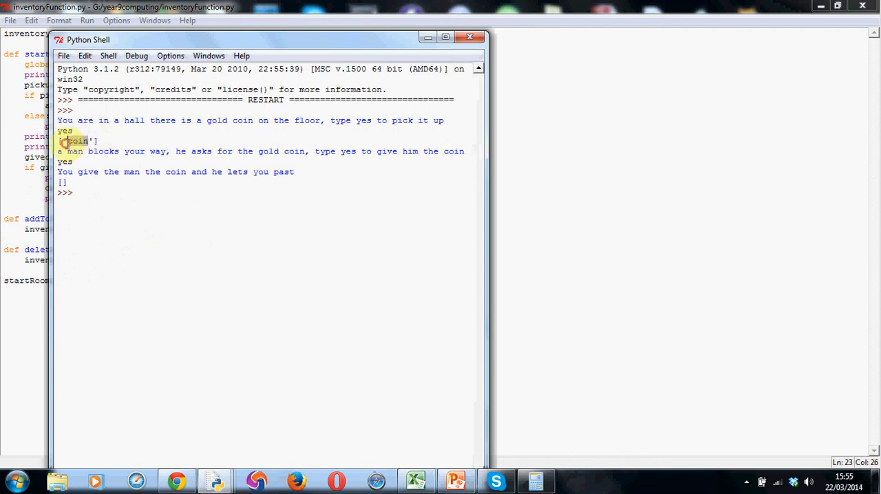
left_click_drag(68, 181, 41, 181)
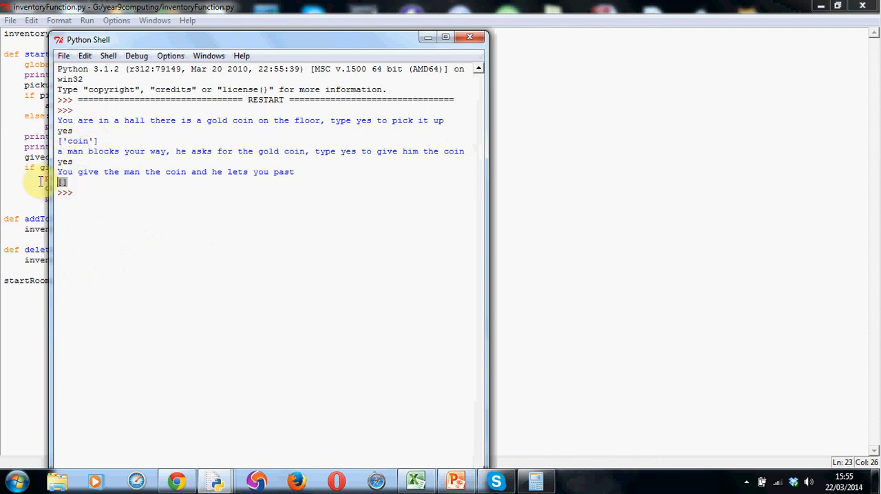
Rerun the module answering no then yes, producing ValueError: list.remove(x): x not in list
left_click(471, 37)
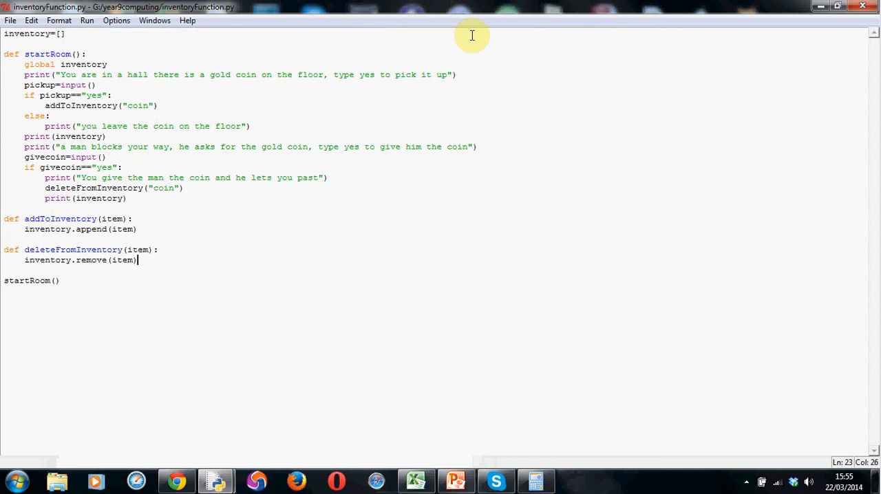
left_click(88, 20)
left_click(103, 73)
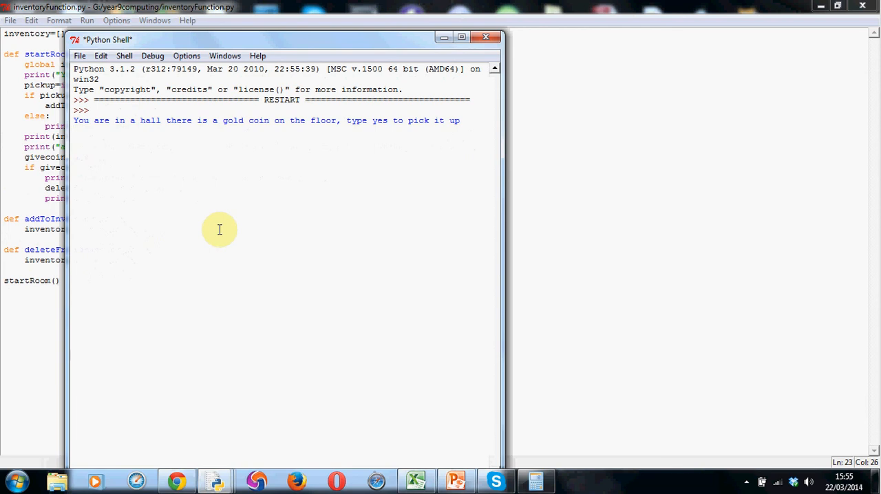
type("no")
key("Return")
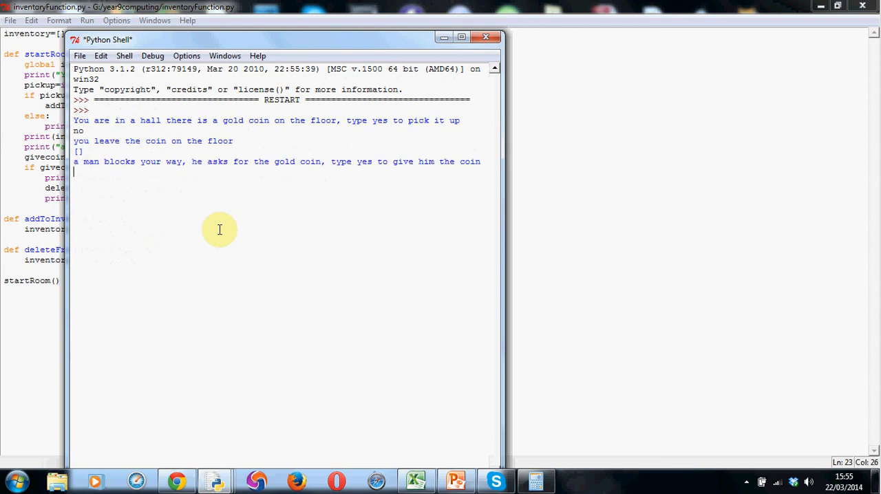
type("yes")
key("Return")
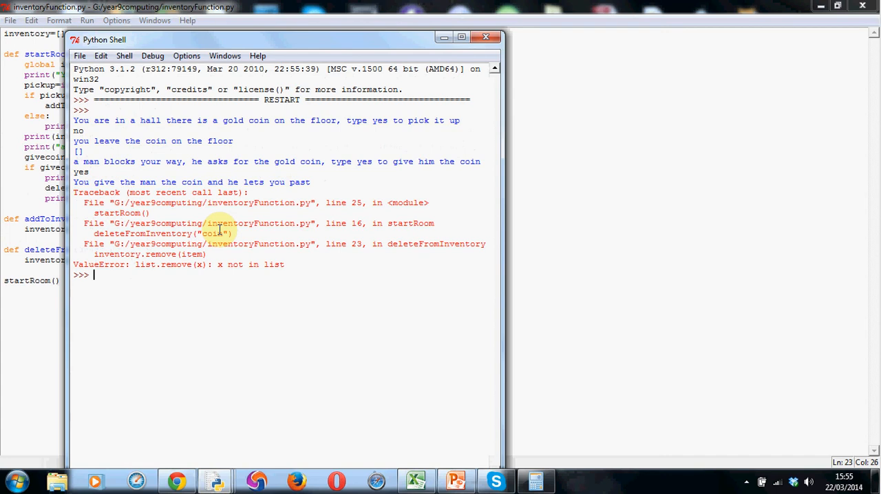
Close the error shell and highlight the deleteFromInventory function and the if givecoin block
left_click(486, 37)
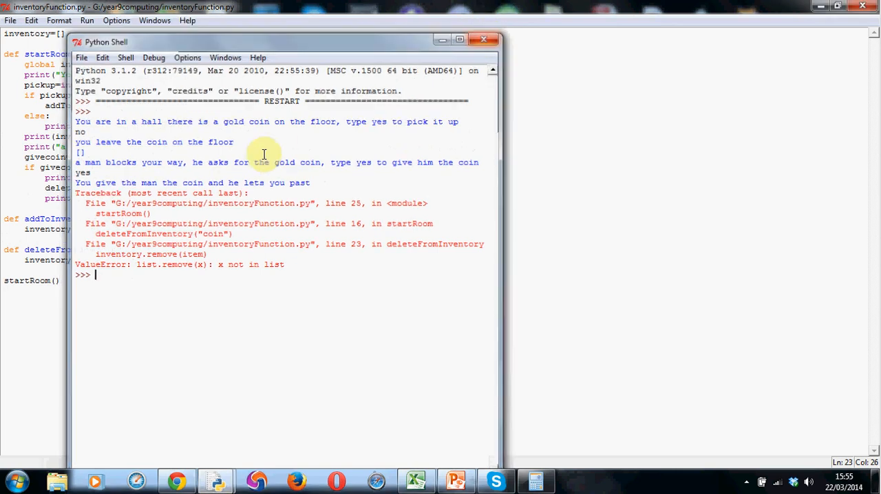
left_click_drag(141, 260, 2, 250)
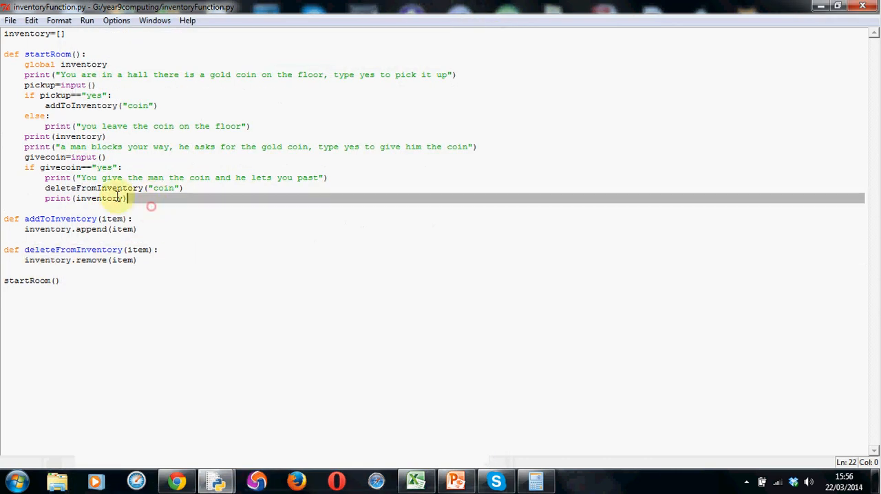
left_click_drag(148, 199, 23, 167)
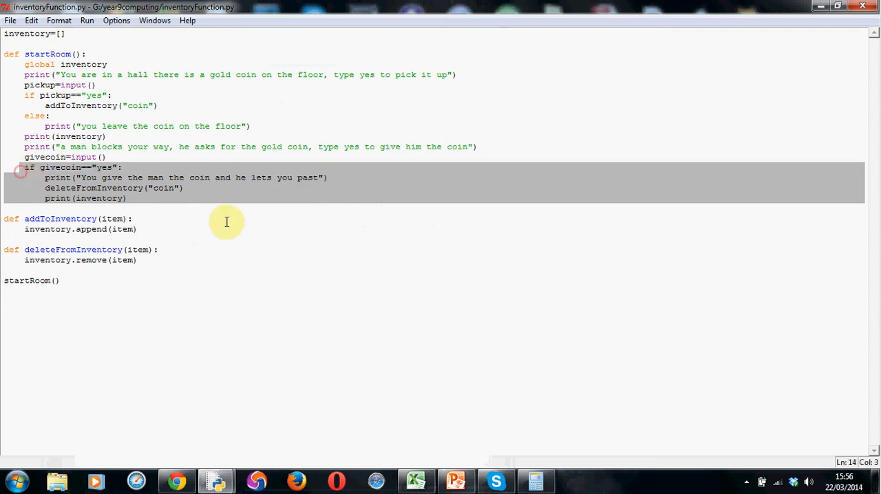
left_click(153, 201)
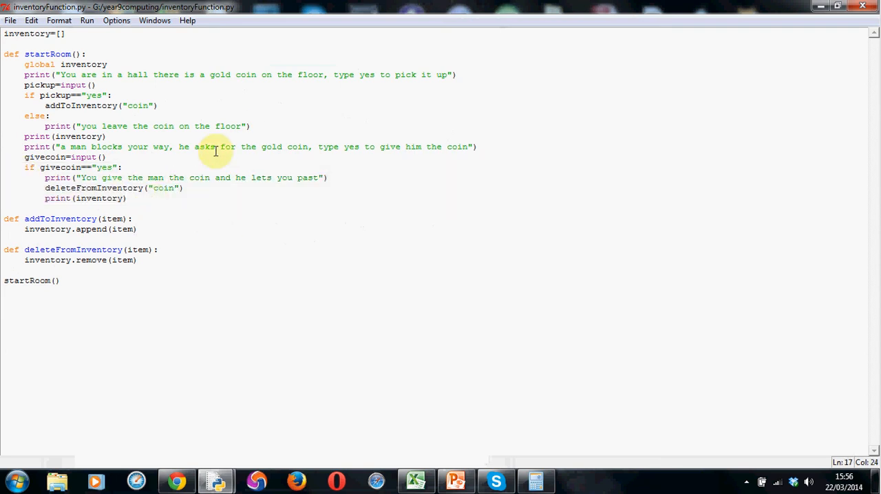